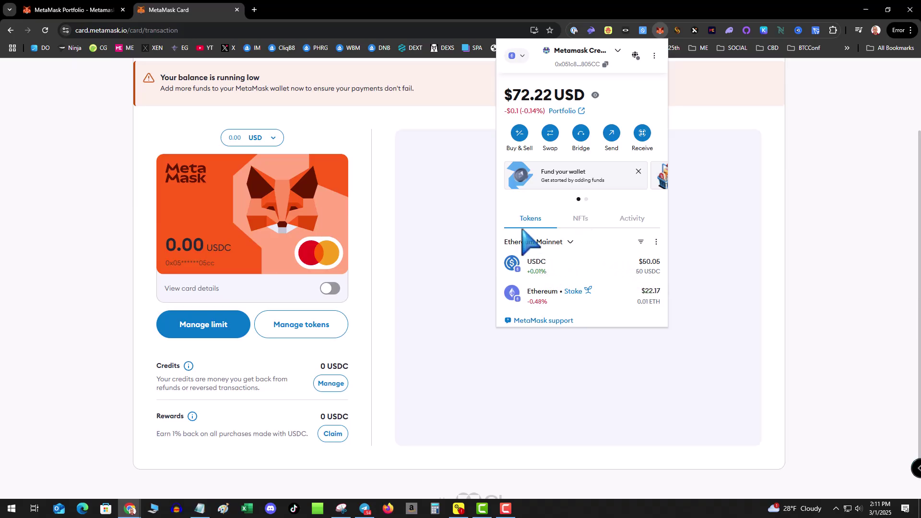
# Step: Start a wallet bridge with USDC on the Linea network as the destination token
pyautogui.click(581, 134)
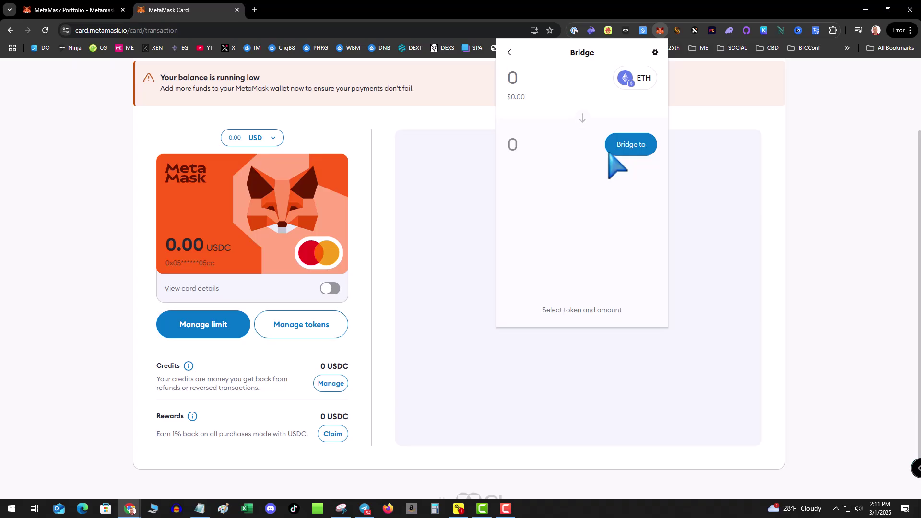
pyautogui.click(631, 145)
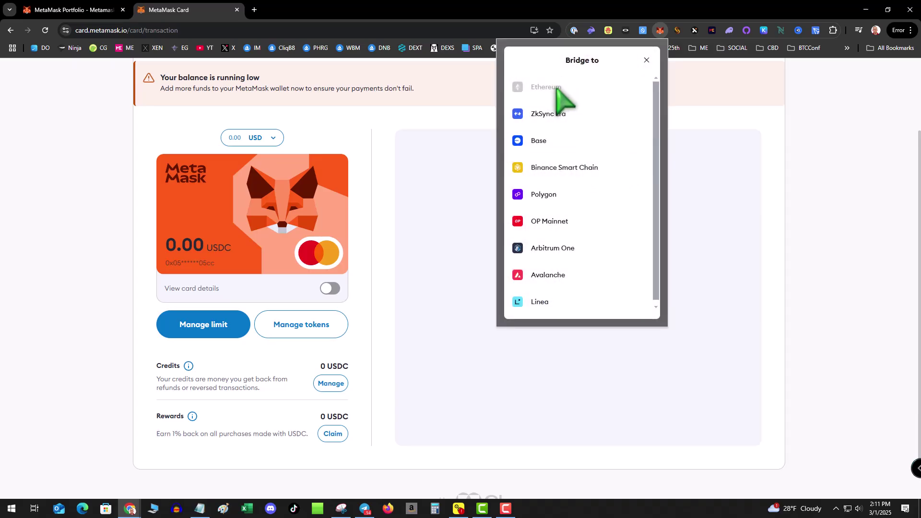
pyautogui.click(539, 302)
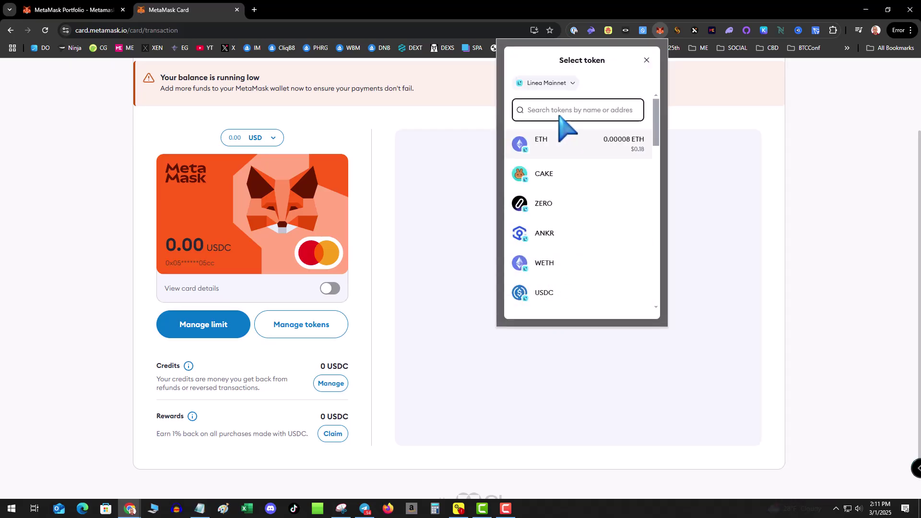
pyautogui.click(545, 293)
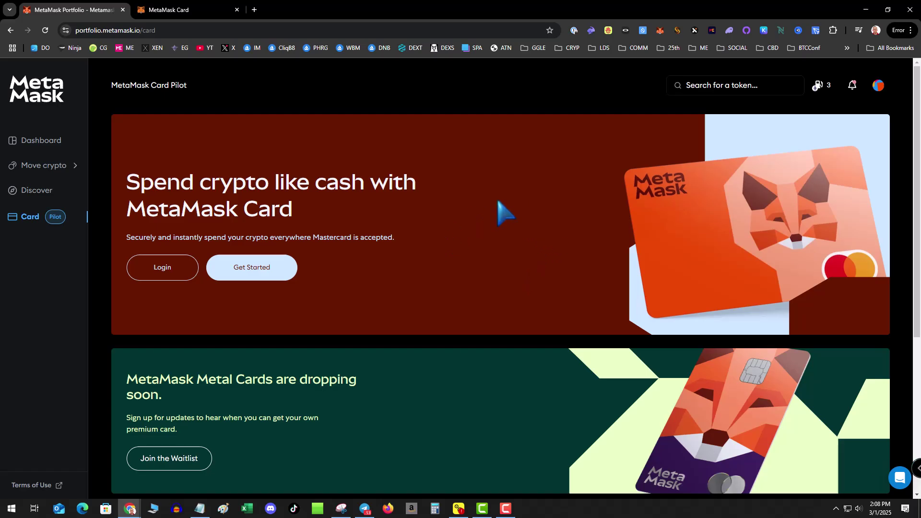
# Step: Open the MetaMask wallet, then close its overview to return to the Card page
pyautogui.click(664, 30)
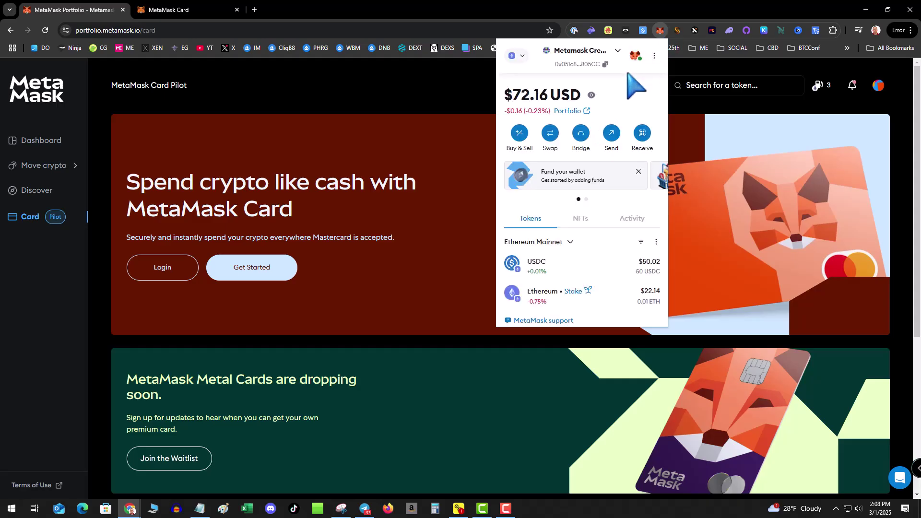
pyautogui.click(438, 211)
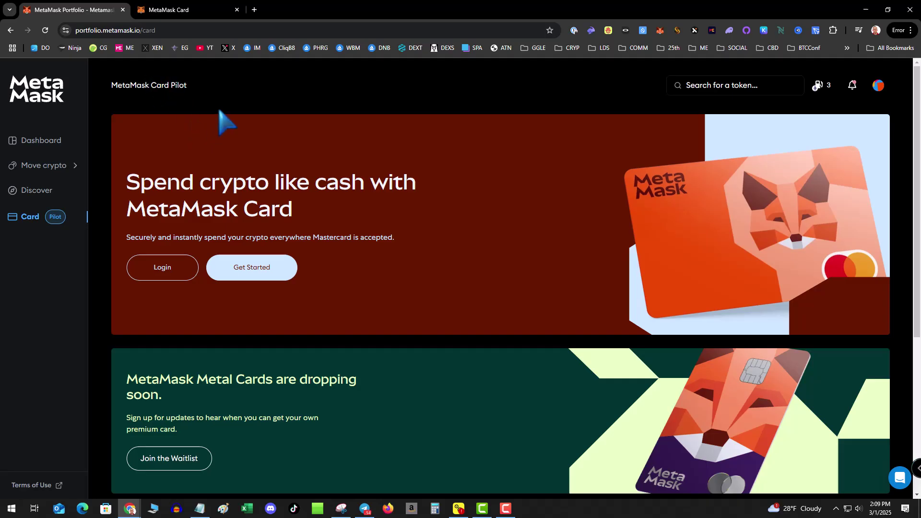
# Step: Switch to the MetaMask Card page at 0.00 USDC and reopen the wallet holding 50 USDC
pyautogui.click(202, 8)
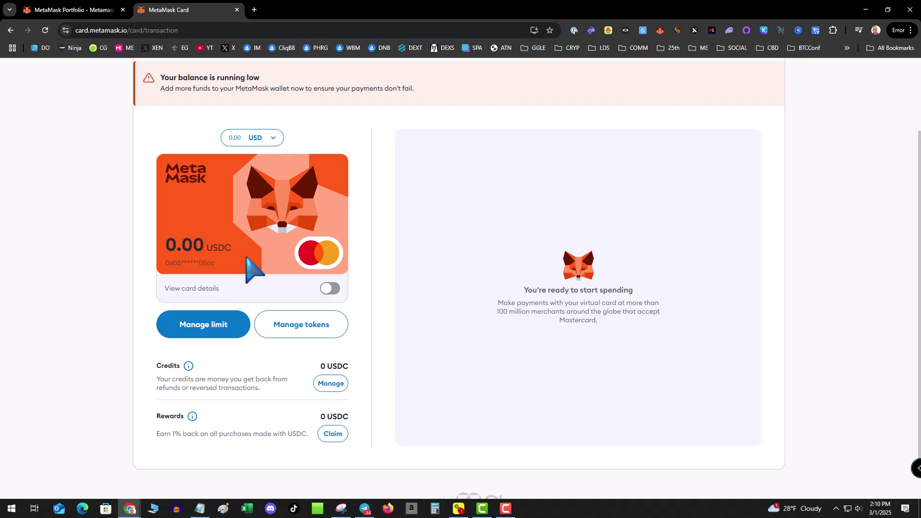
pyautogui.click(659, 30)
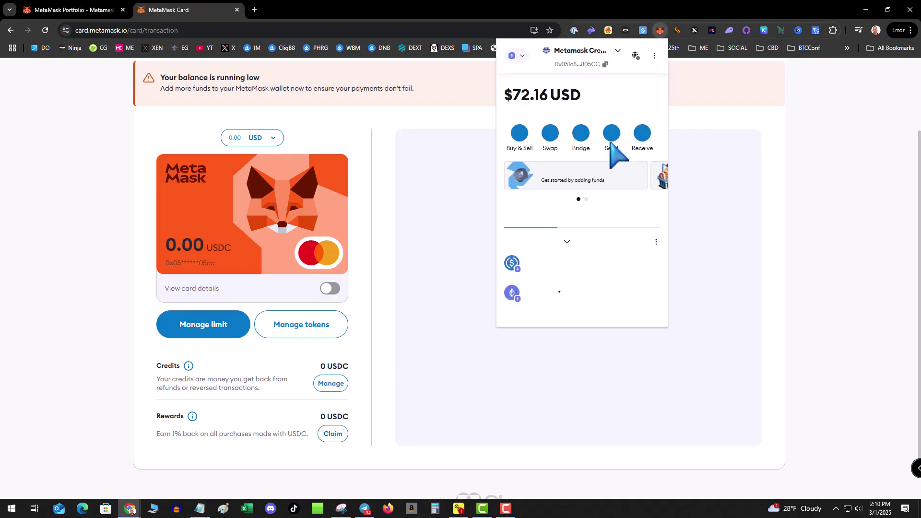
pyautogui.press('Escape')
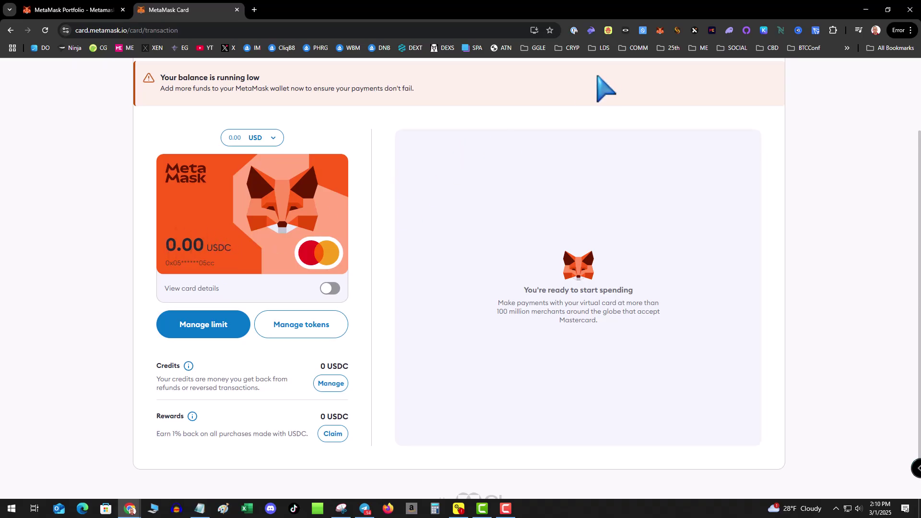
pyautogui.click(660, 30)
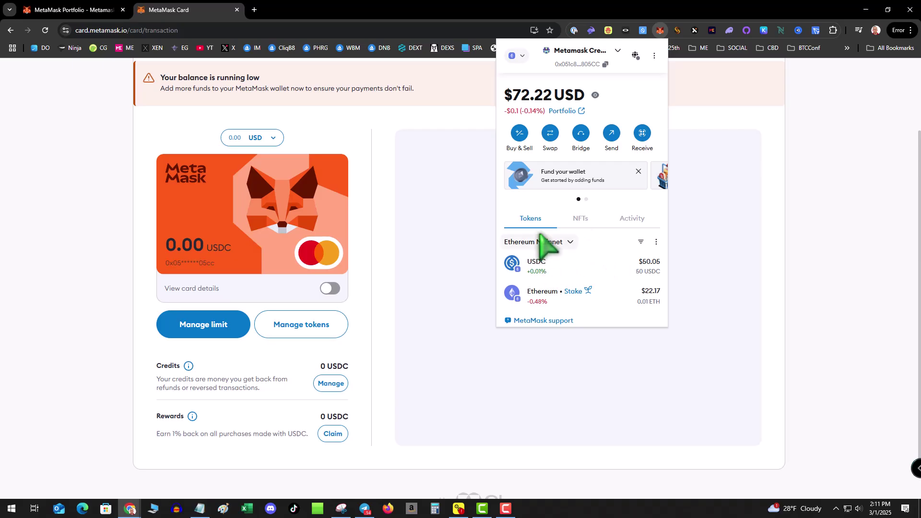
# Step: Begin a new bridge targeting USDC on the Linea network
pyautogui.click(581, 134)
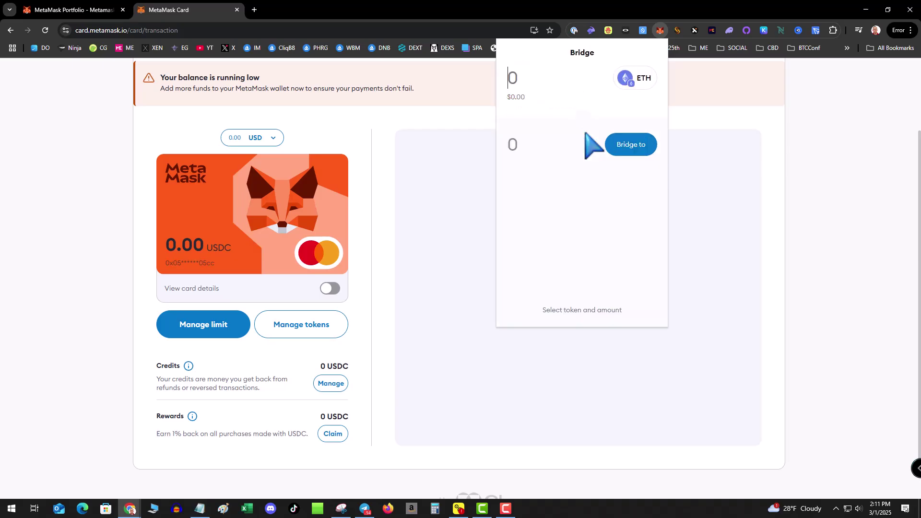
pyautogui.click(632, 146)
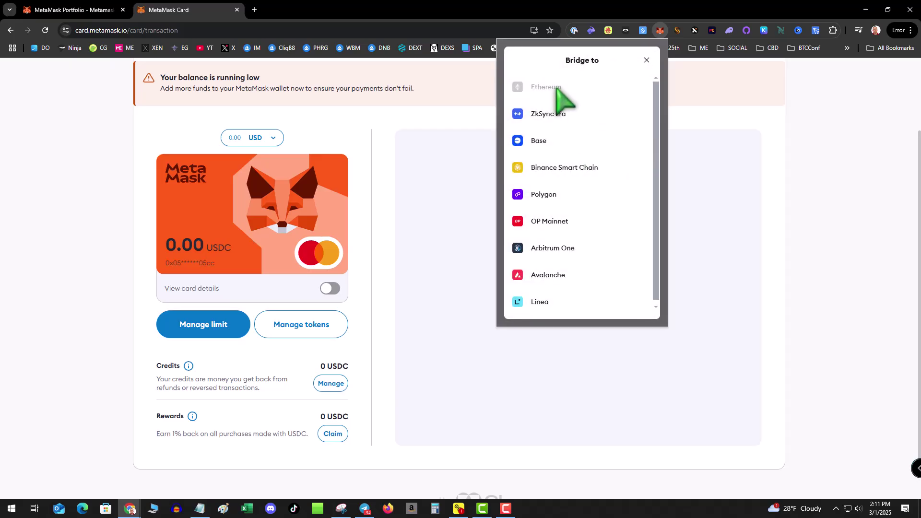
pyautogui.click(539, 303)
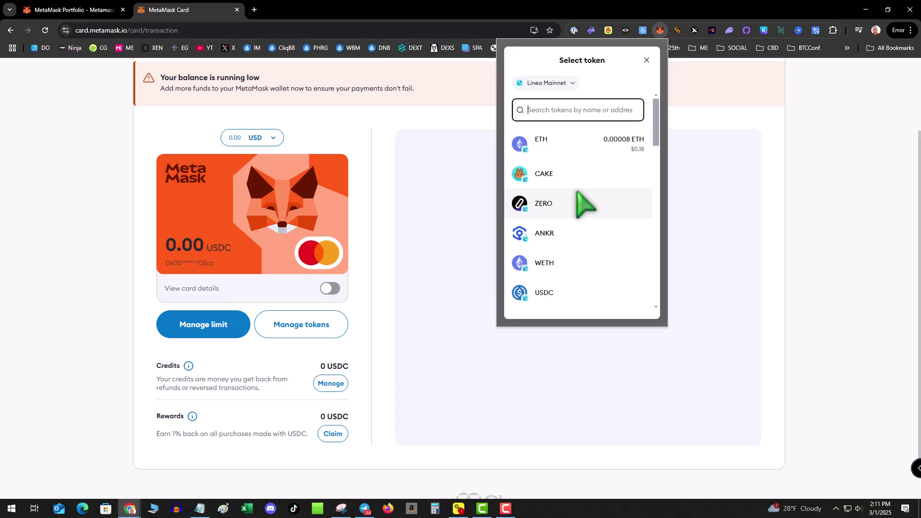
pyautogui.click(555, 115)
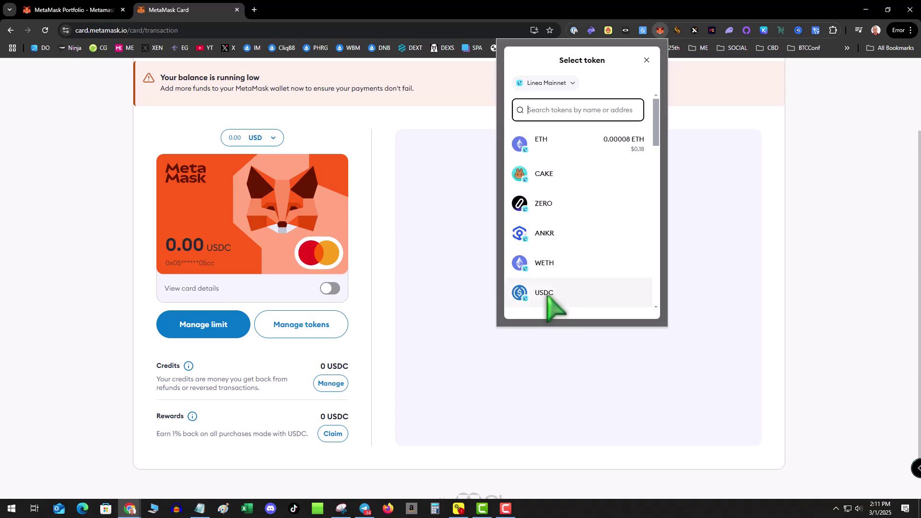
pyautogui.click(547, 300)
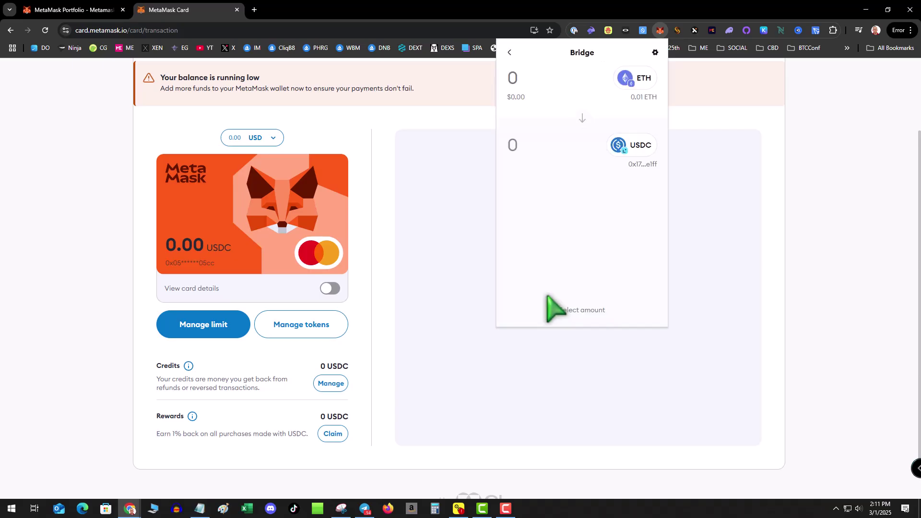
# Step: Choose USDC on Ethereum as the source and bridge the full 50 USDC
pyautogui.click(639, 77)
pyautogui.click(582, 139)
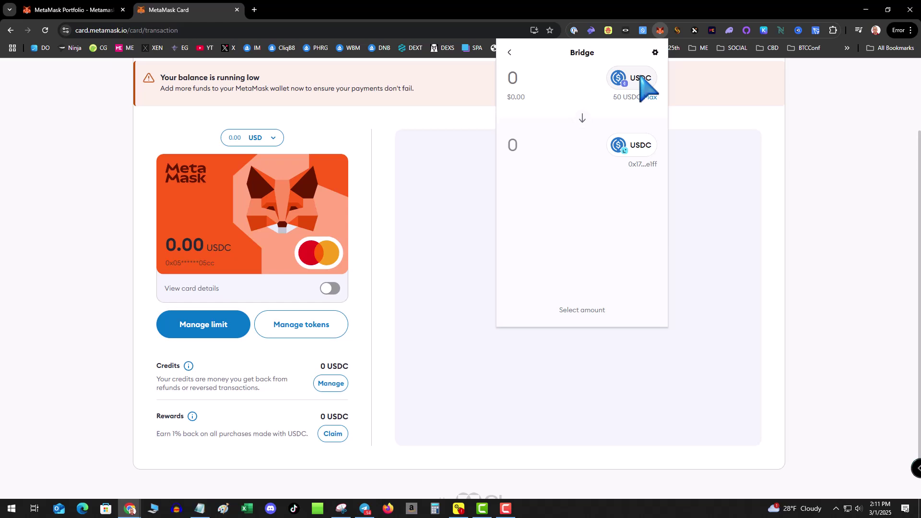
pyautogui.click(649, 97)
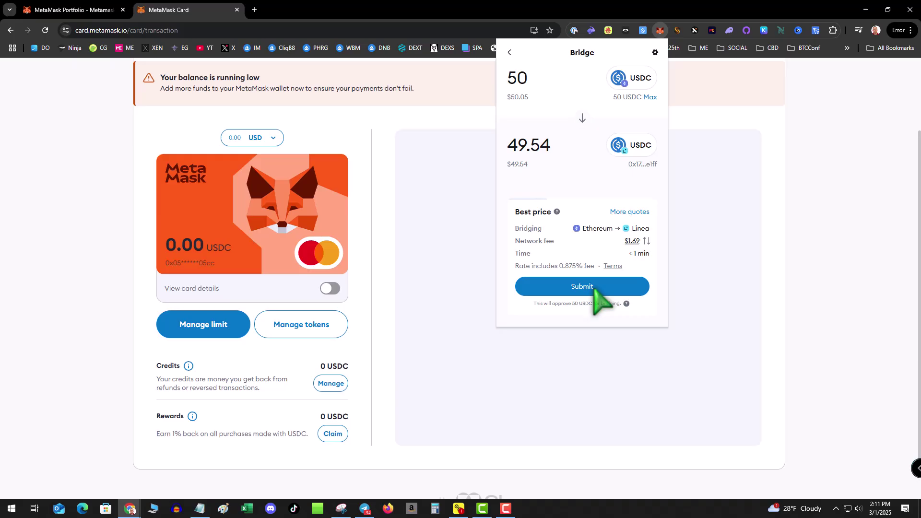
# Step: Submit the 50 USDC bridge and check that the card balance reads 49.54 USDC
pyautogui.click(595, 290)
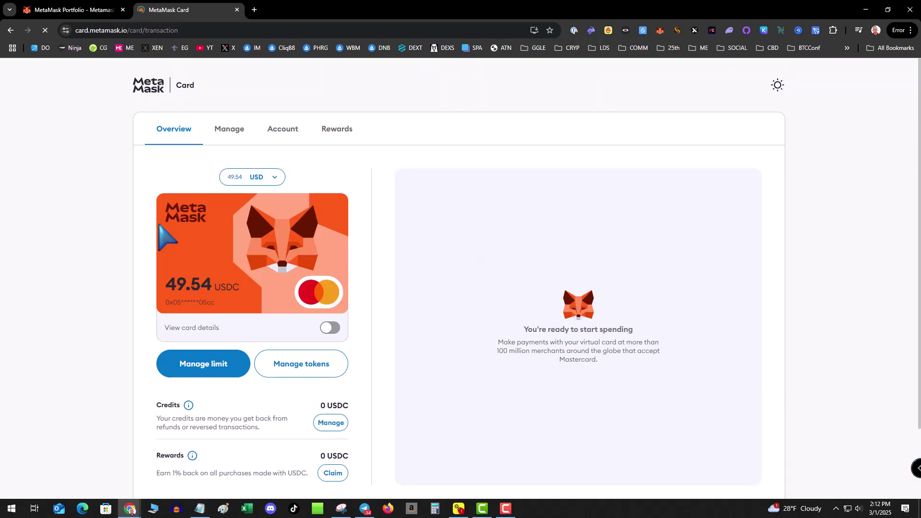
pyautogui.scroll(-2, 211, 231)
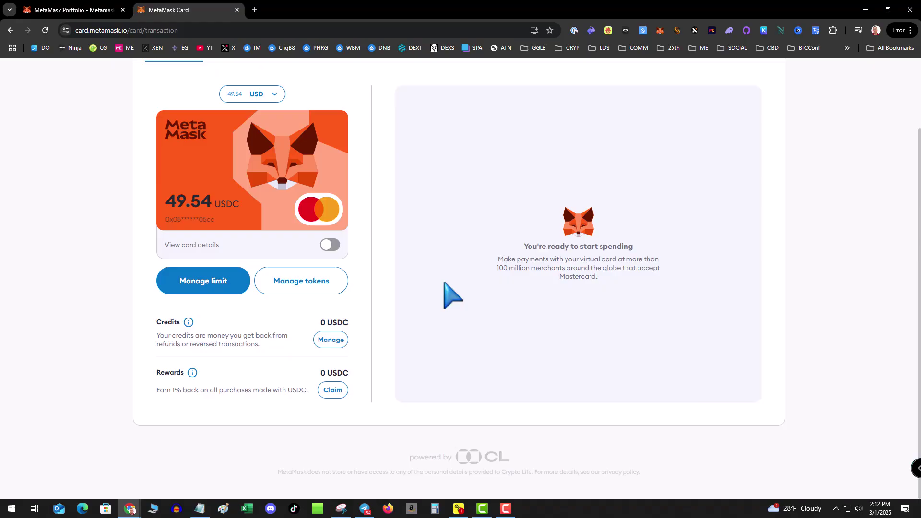
pyautogui.scroll(2, 455, 290)
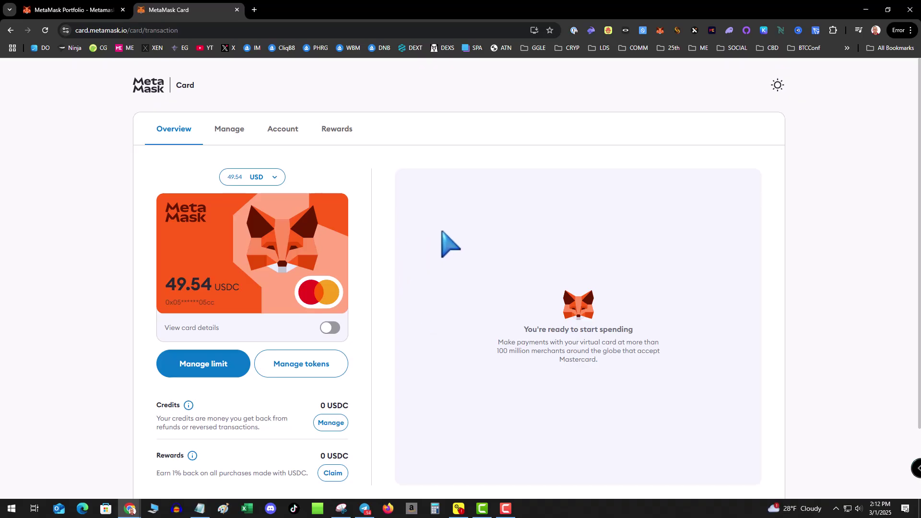
pyautogui.click(660, 30)
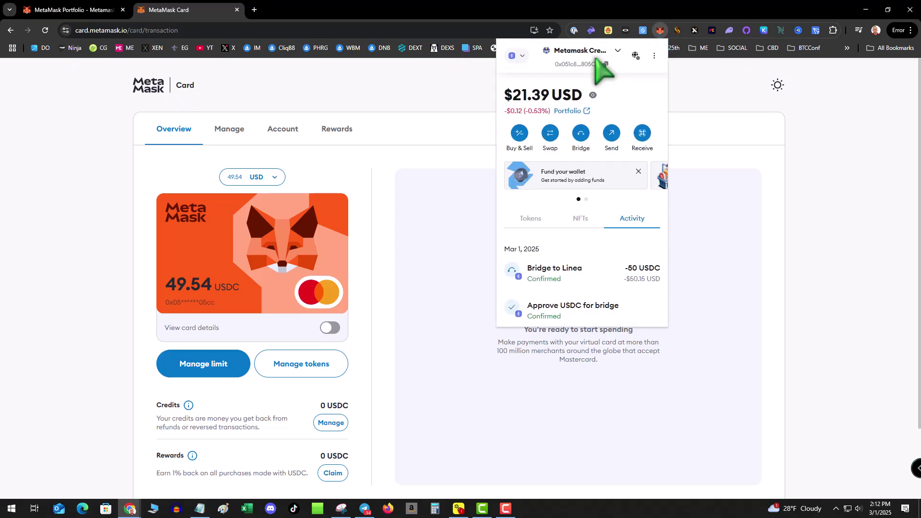
pyautogui.click(581, 134)
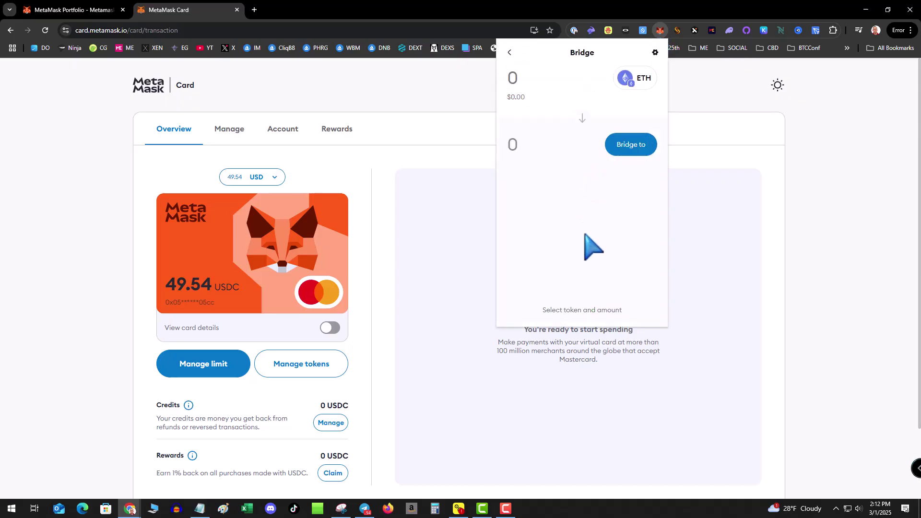
pyautogui.click(624, 144)
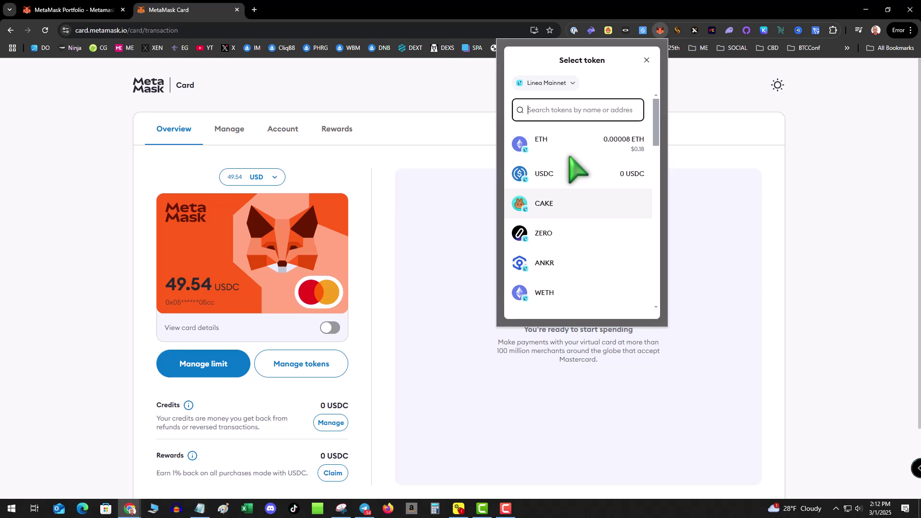
pyautogui.click(556, 109)
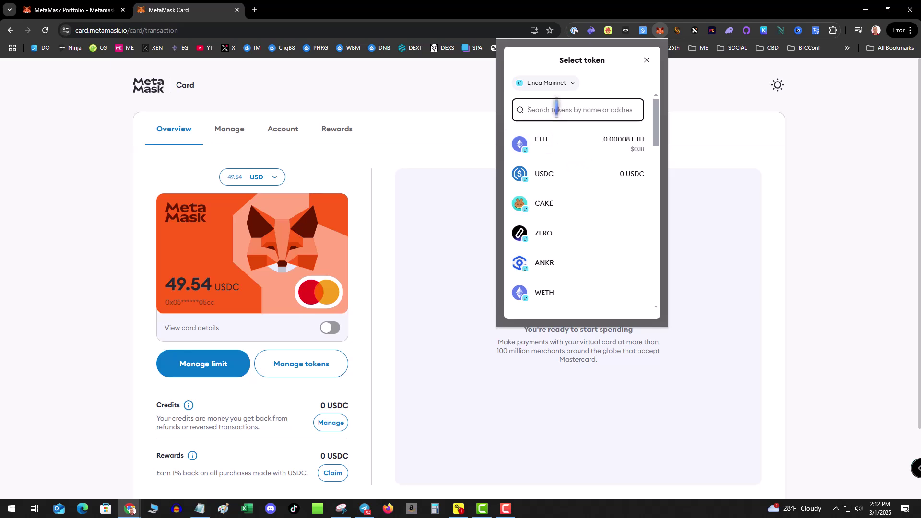
pyautogui.write('eth')
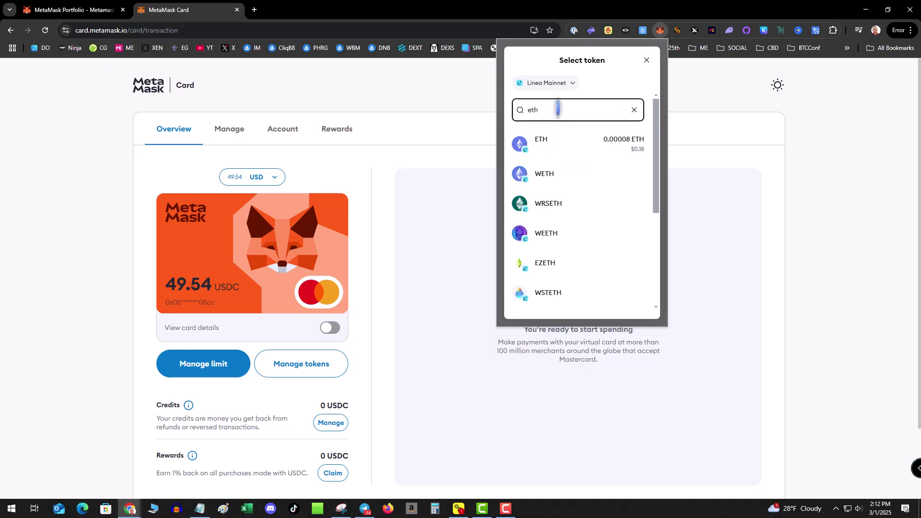
pyautogui.click(758, 199)
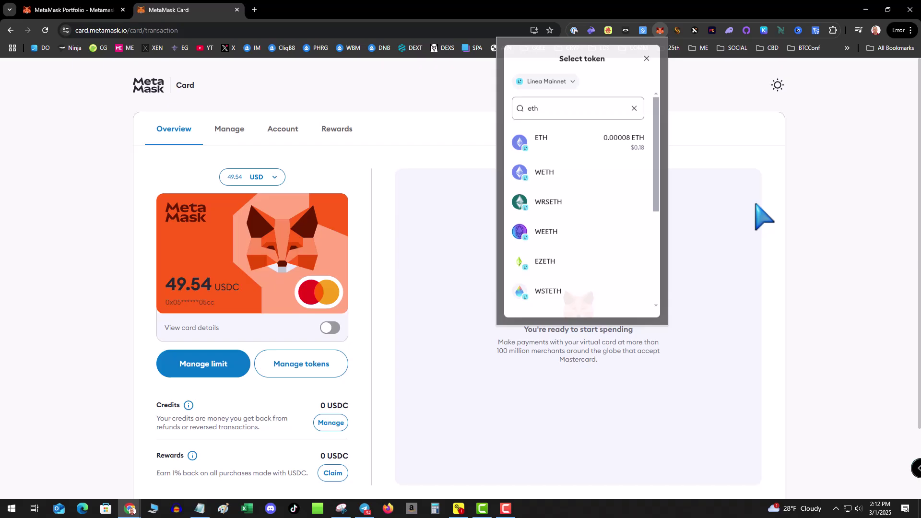